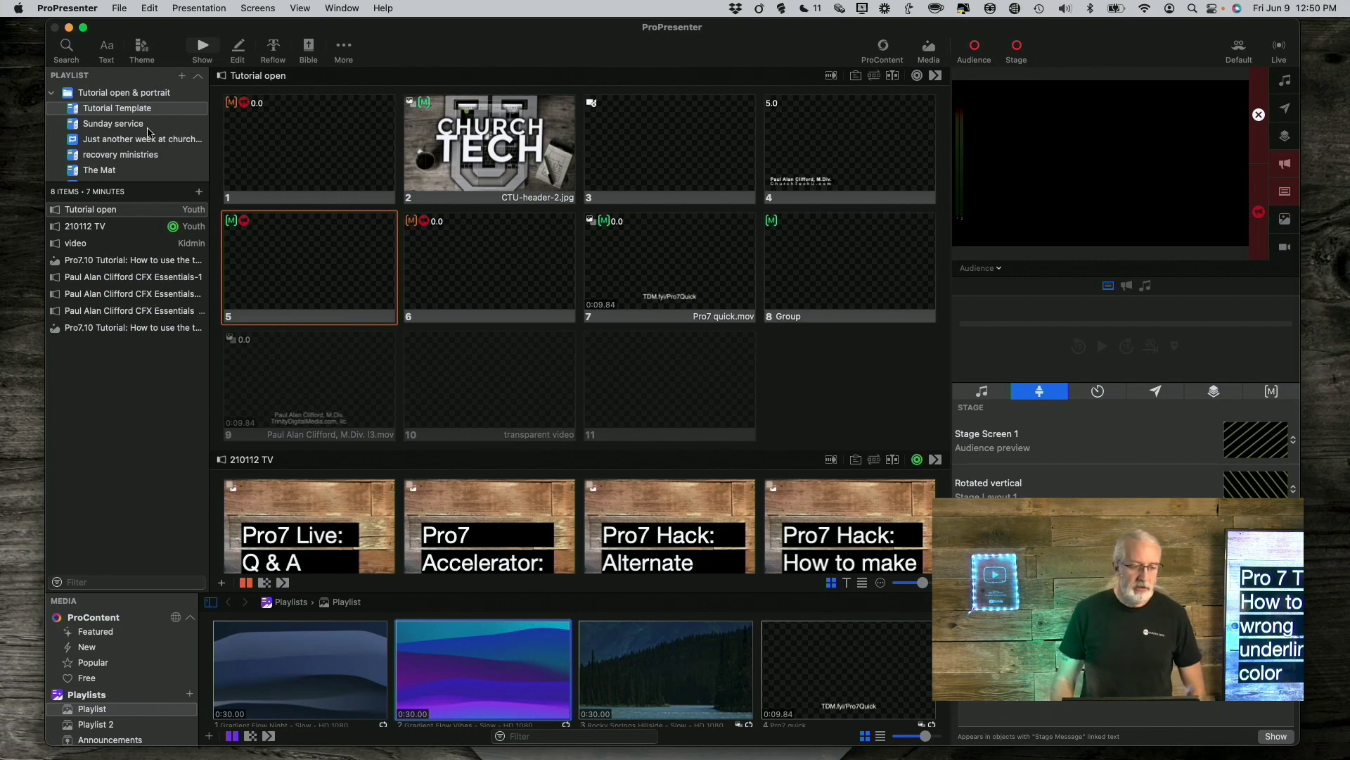
Step: From the Wednesday service playlist, open slide 4 of the 191212 sermon with Edit Slide
{"action": "scroll", "coordinate": [149, 132], "scroll_direction": "down", "scroll_amount": 10}
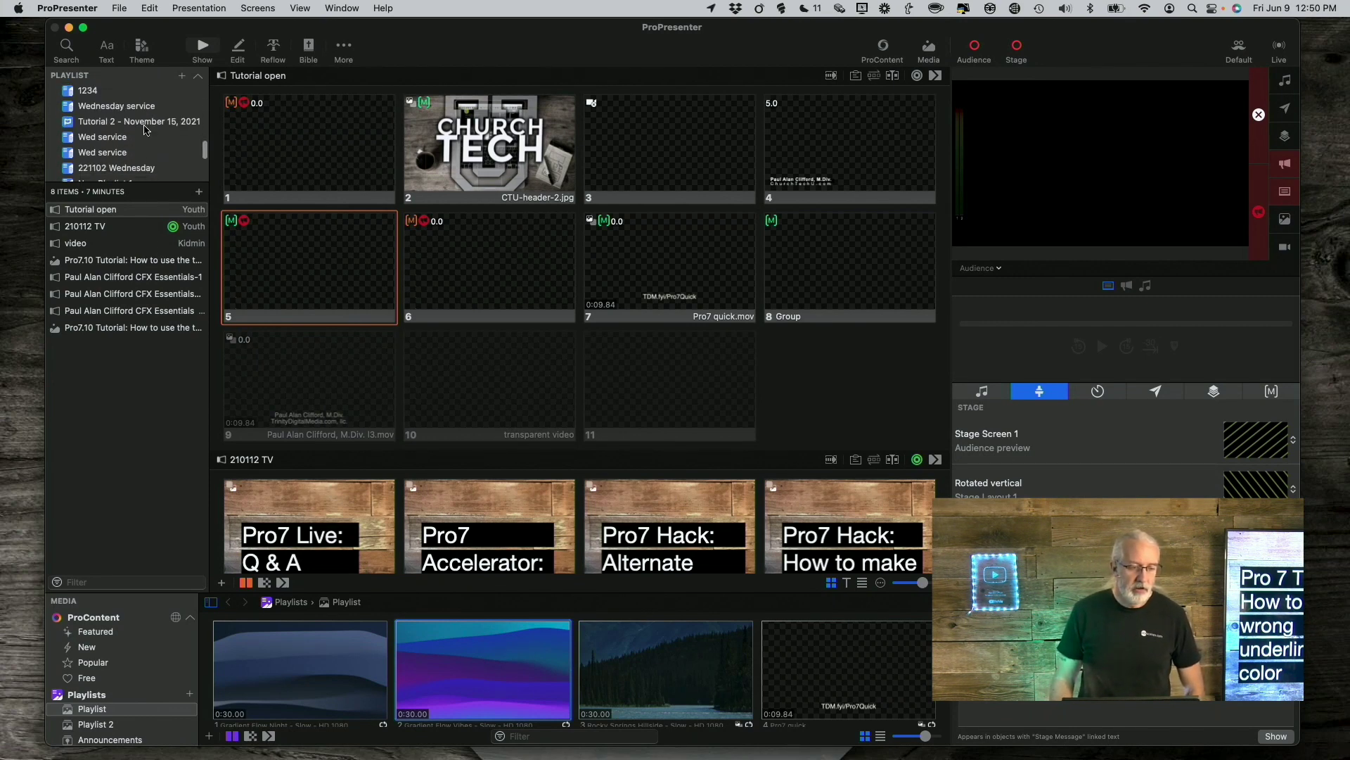
{"action": "left_click", "coordinate": [133, 105]}
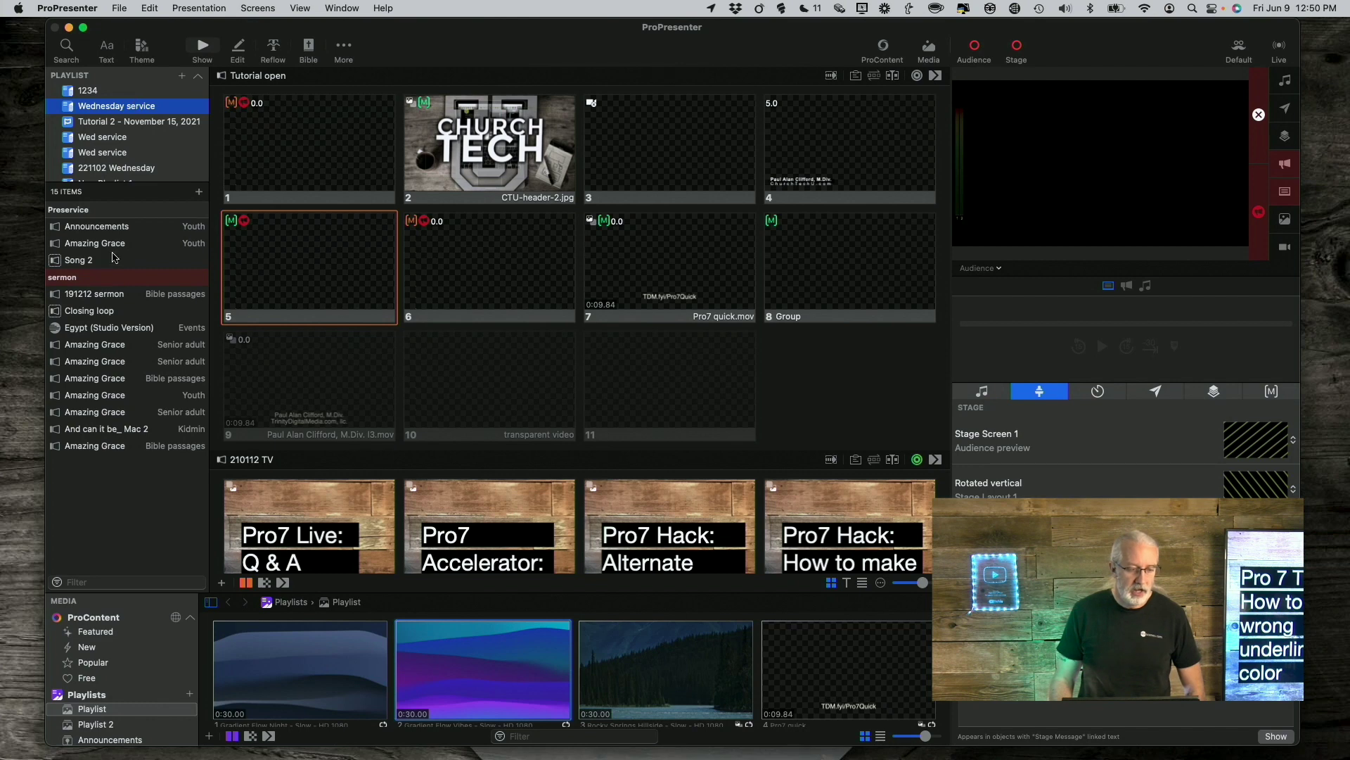
{"action": "left_click", "coordinate": [95, 294]}
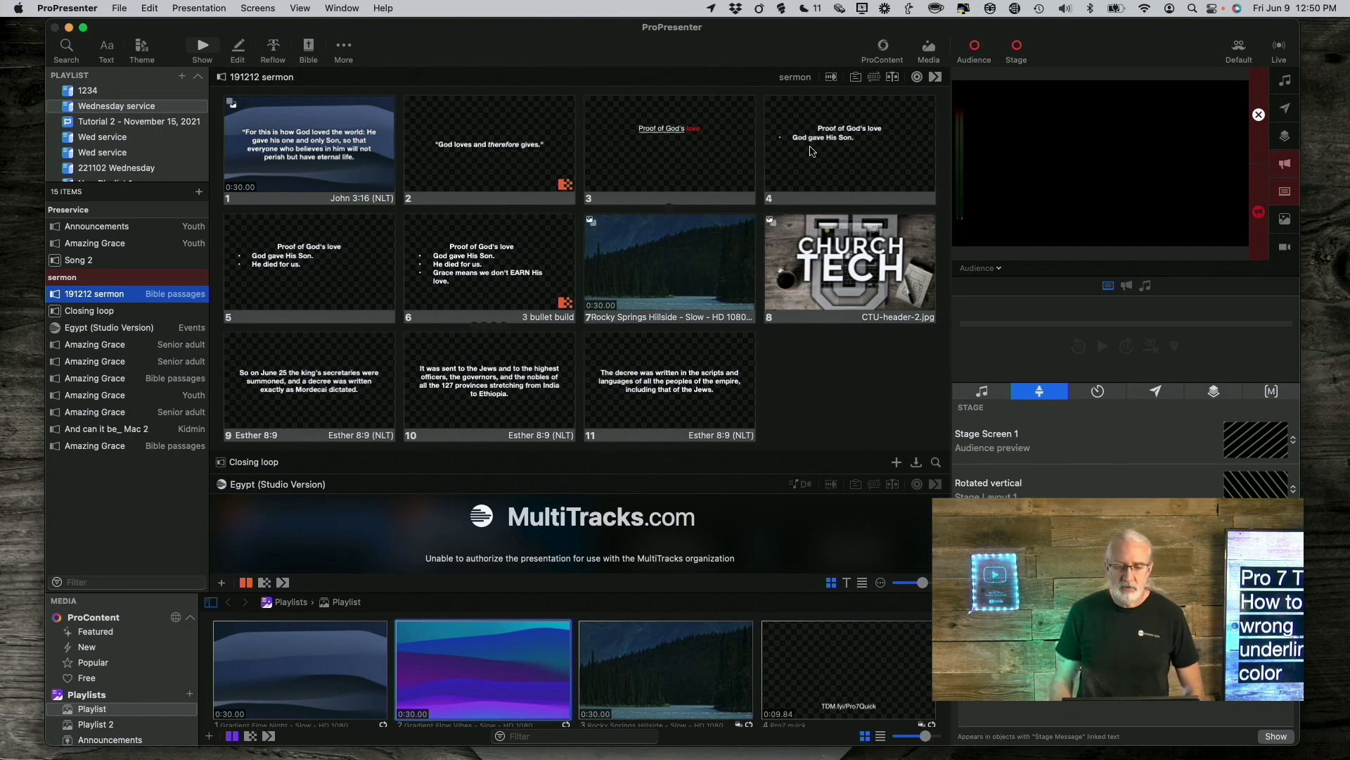
{"action": "right_click", "coordinate": [836, 143]}
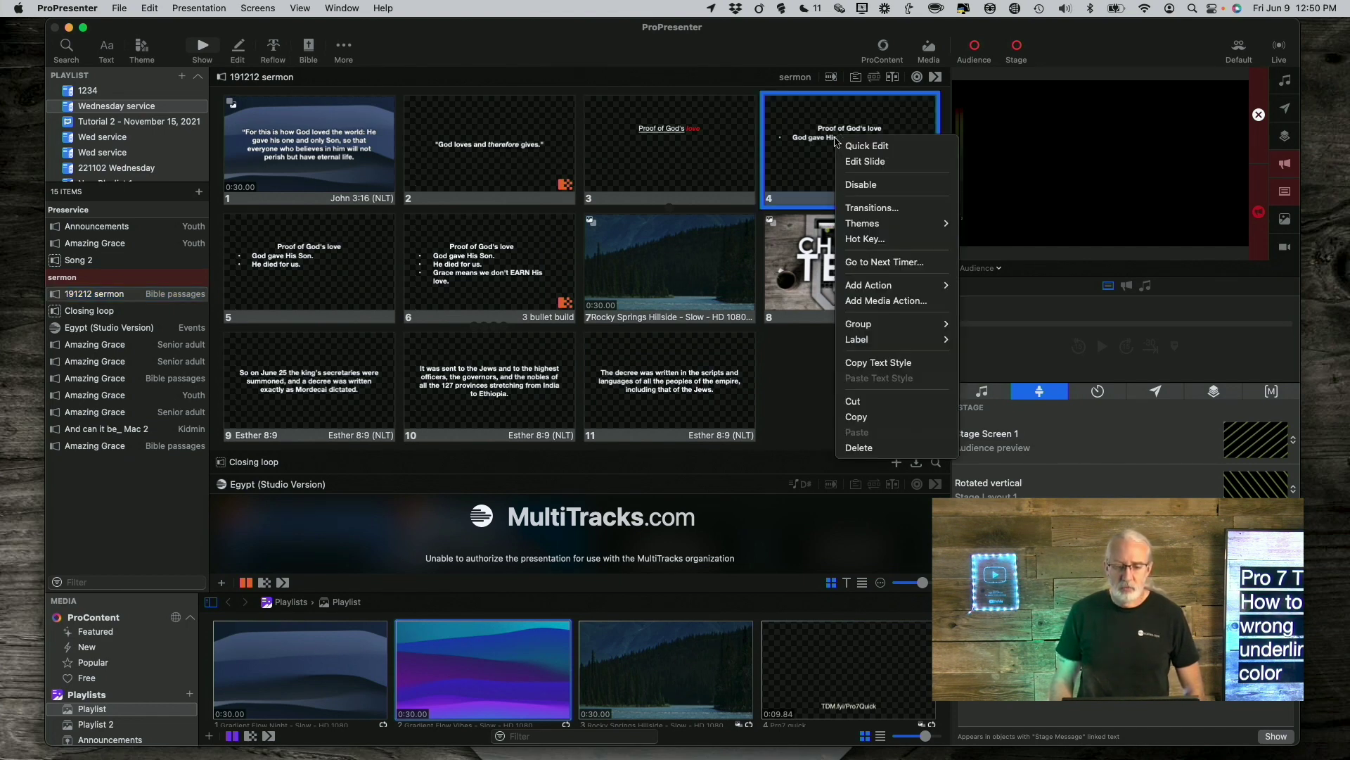
{"action": "left_click", "coordinate": [862, 162]}
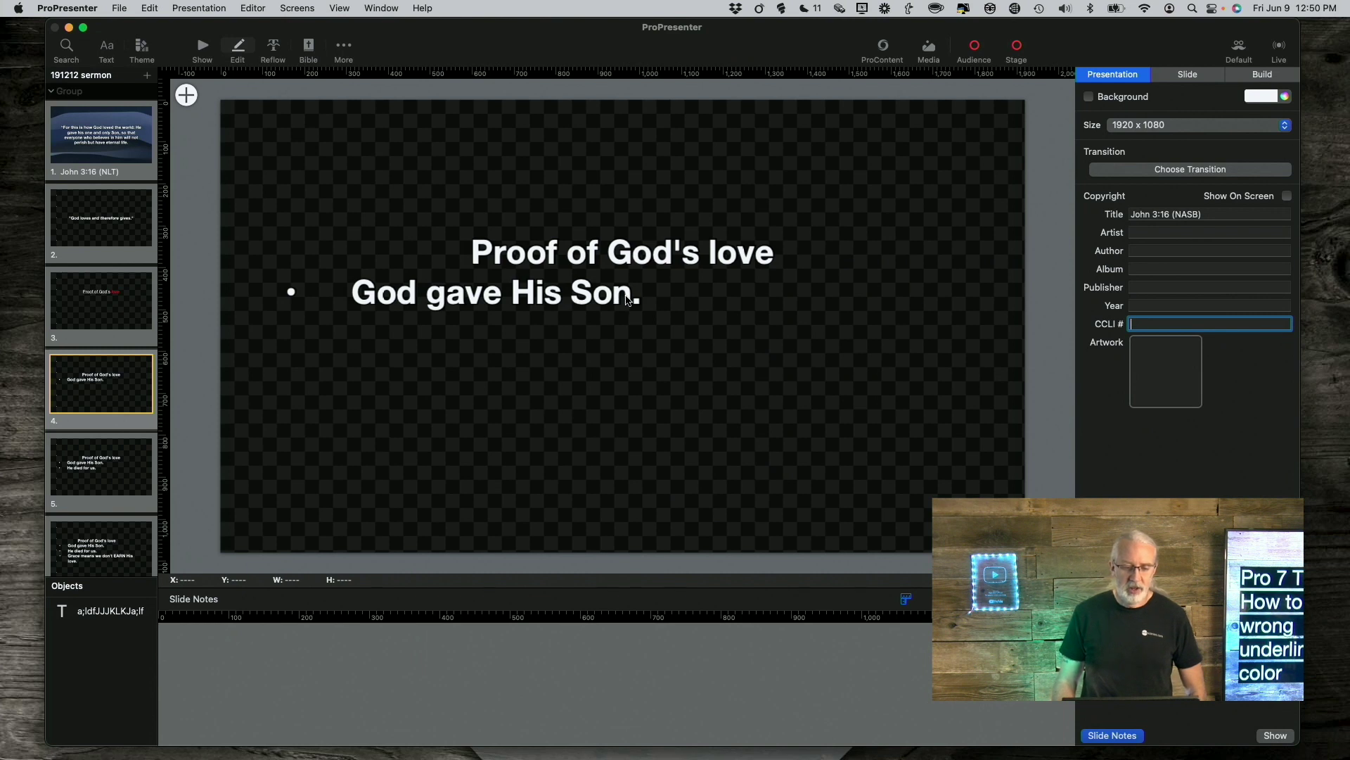
Step: Underline 'Son' in 'God gave His Son.' and reselect 'Son.'
{"action": "left_click", "coordinate": [585, 299]}
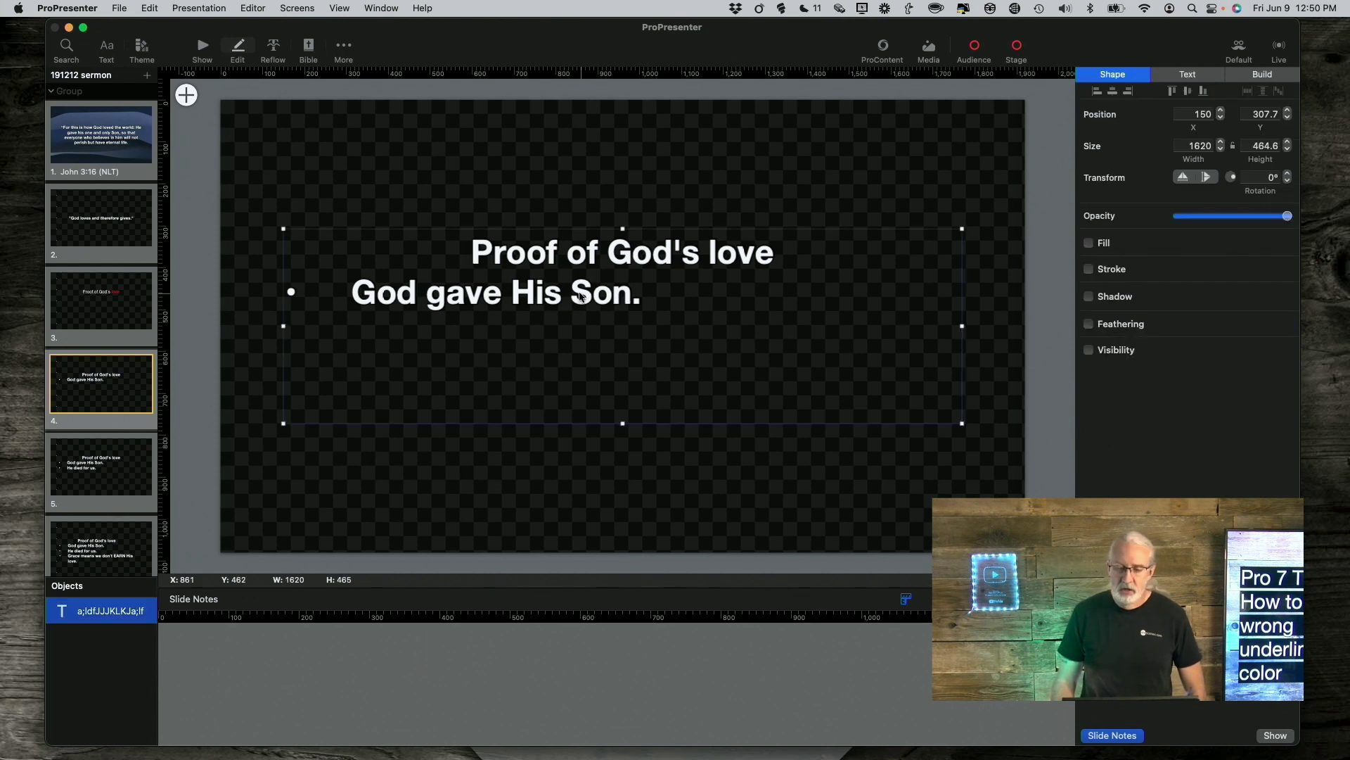
{"action": "left_click", "coordinate": [574, 292]}
{"action": "left_click_drag", "start_coordinate": [571, 291], "coordinate": [632, 295]}
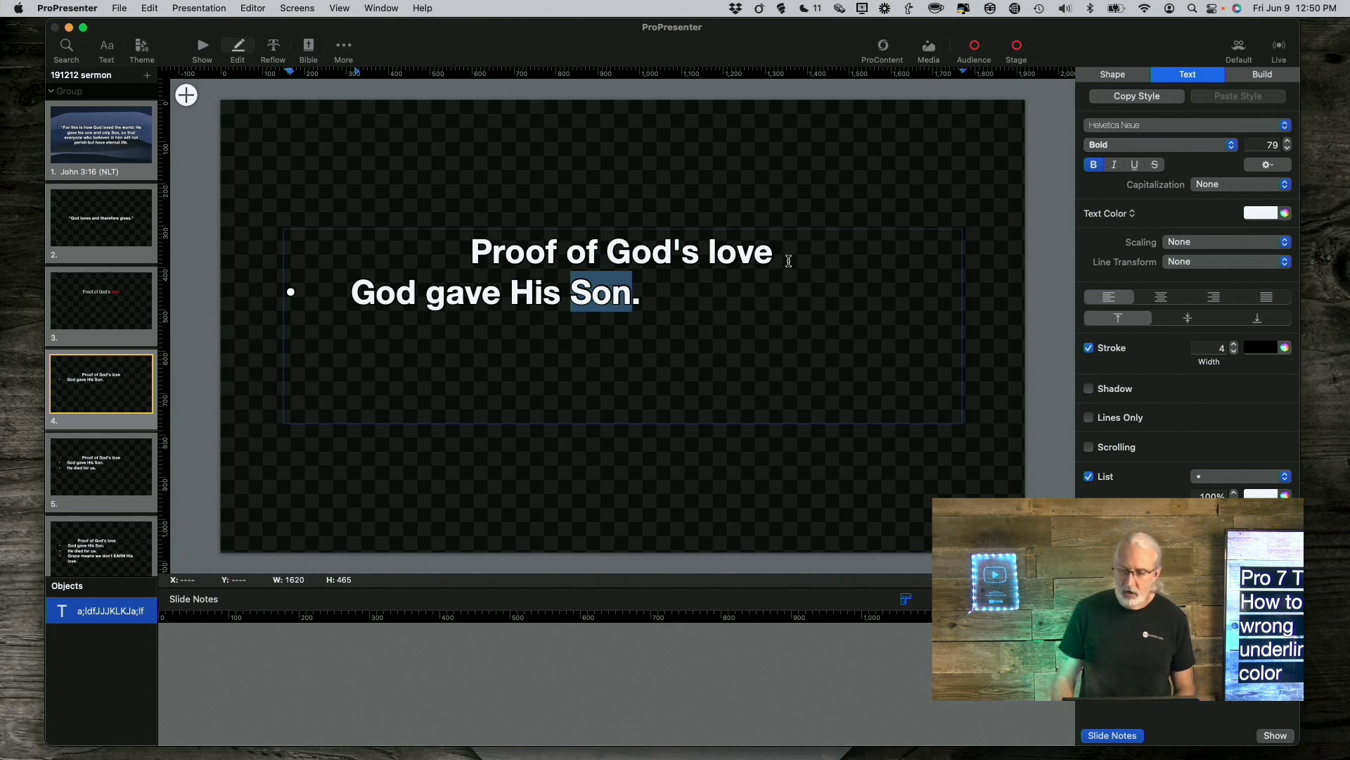
{"action": "left_click", "coordinate": [1137, 166]}
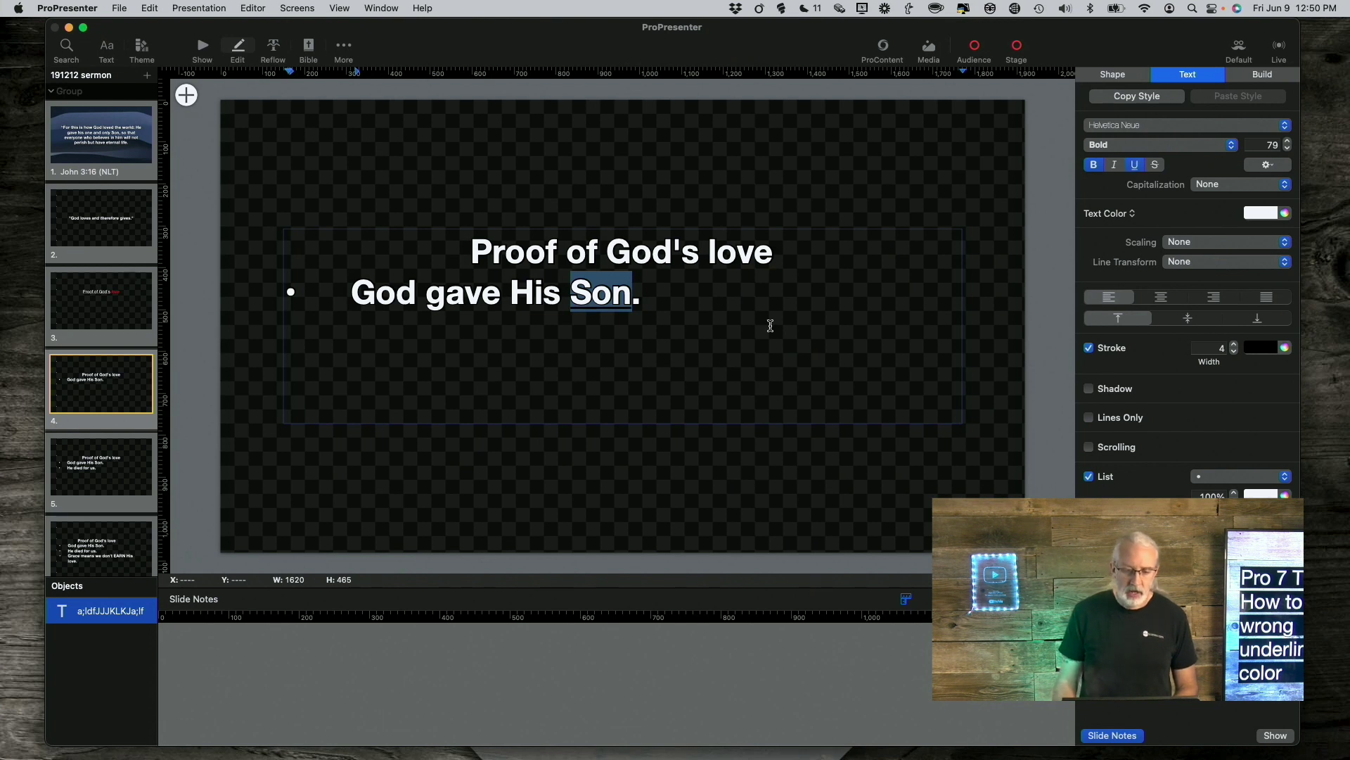
{"action": "left_click", "coordinate": [665, 308]}
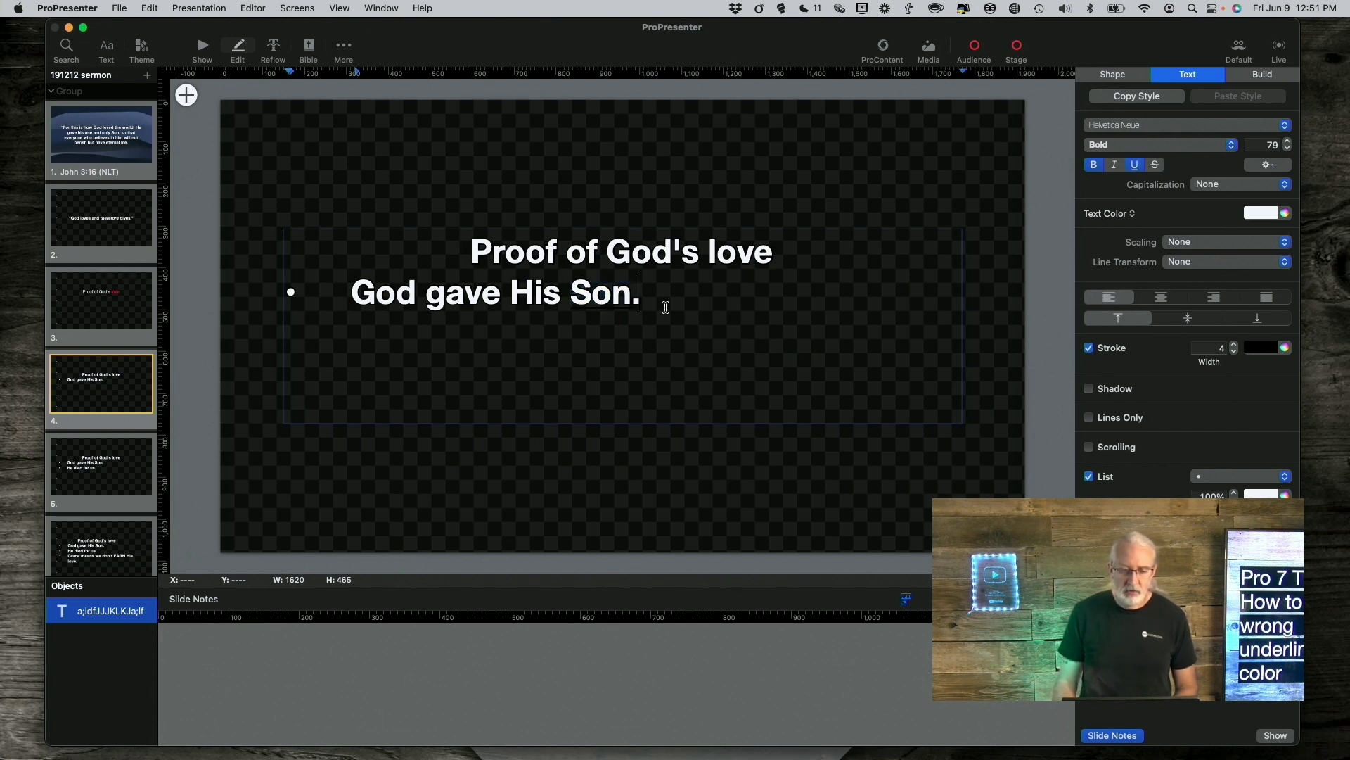
{"action": "left_click_drag", "start_coordinate": [655, 303], "coordinate": [571, 302]}
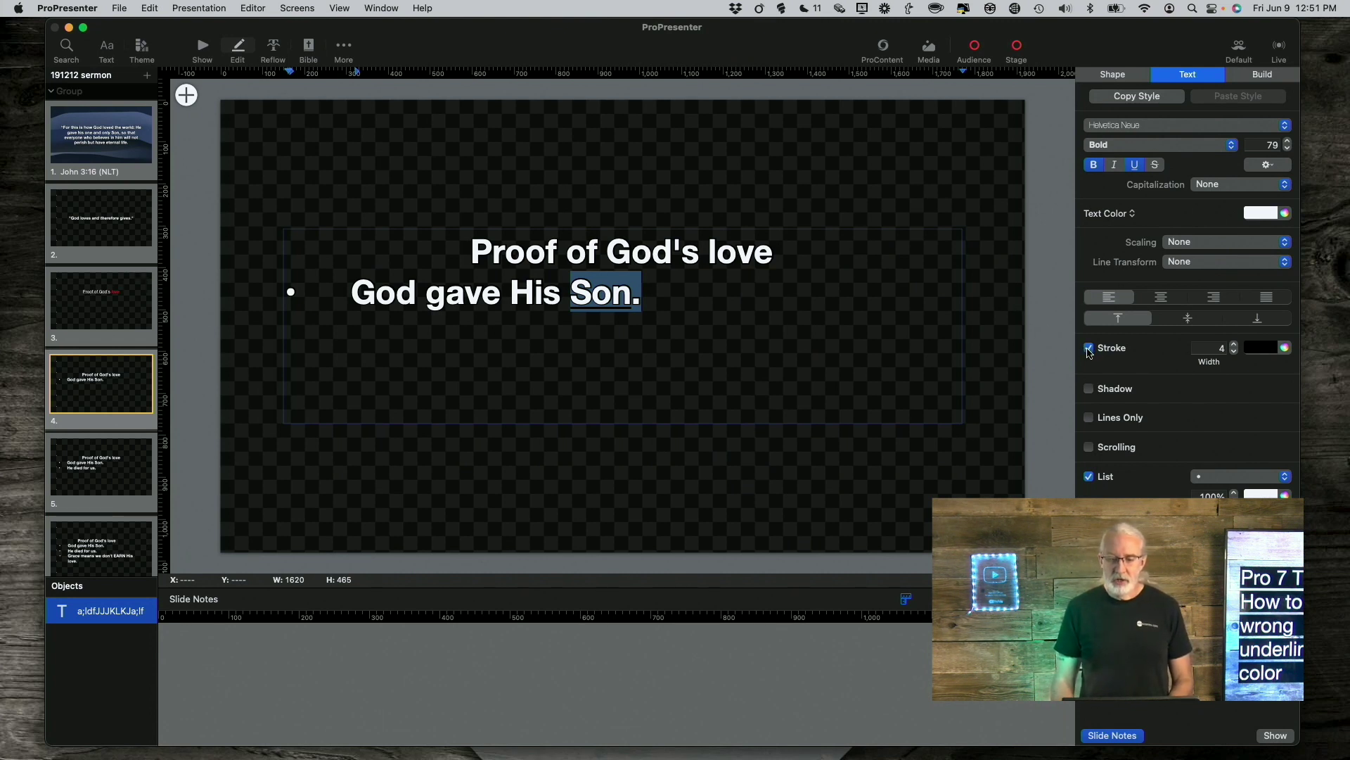
Step: Toggle the text Stroke off and back on so its width becomes 2
{"action": "left_click", "coordinate": [1089, 348]}
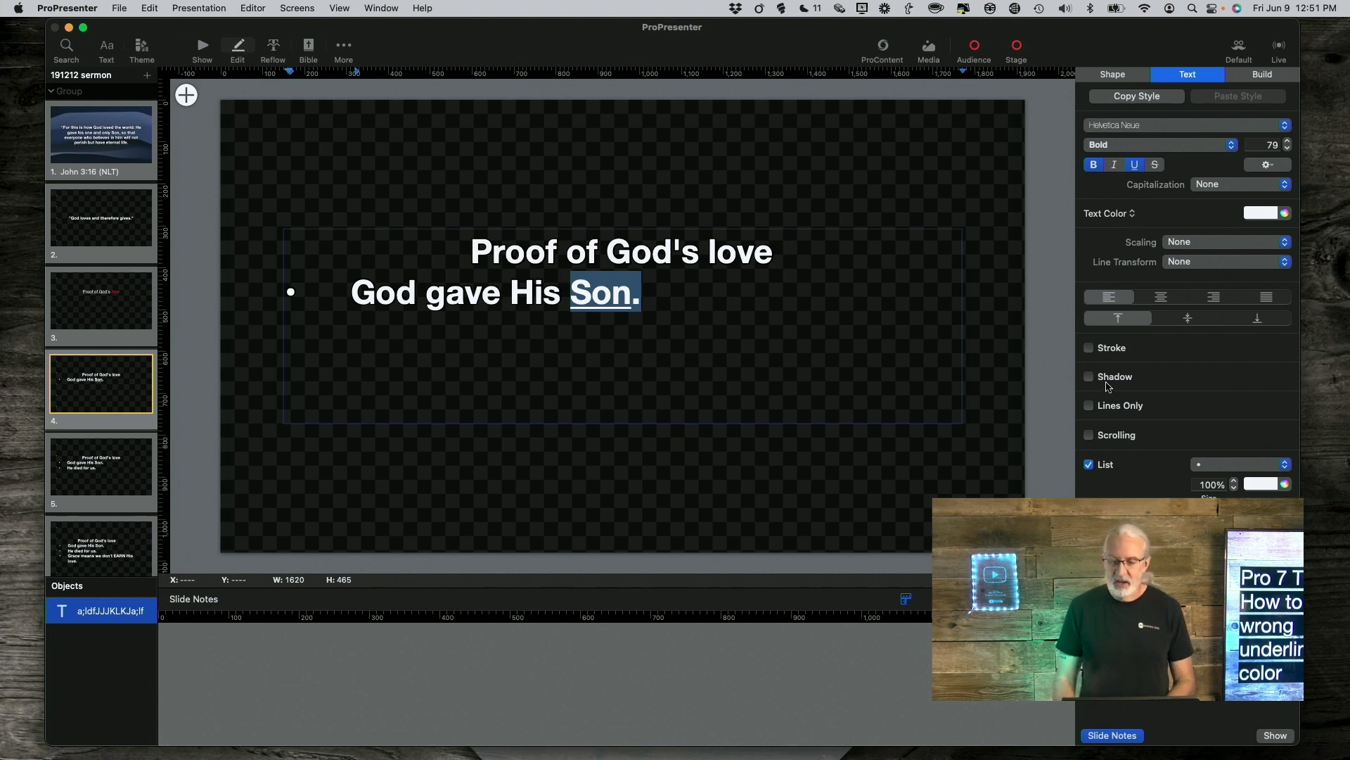
{"action": "left_click", "coordinate": [1090, 348]}
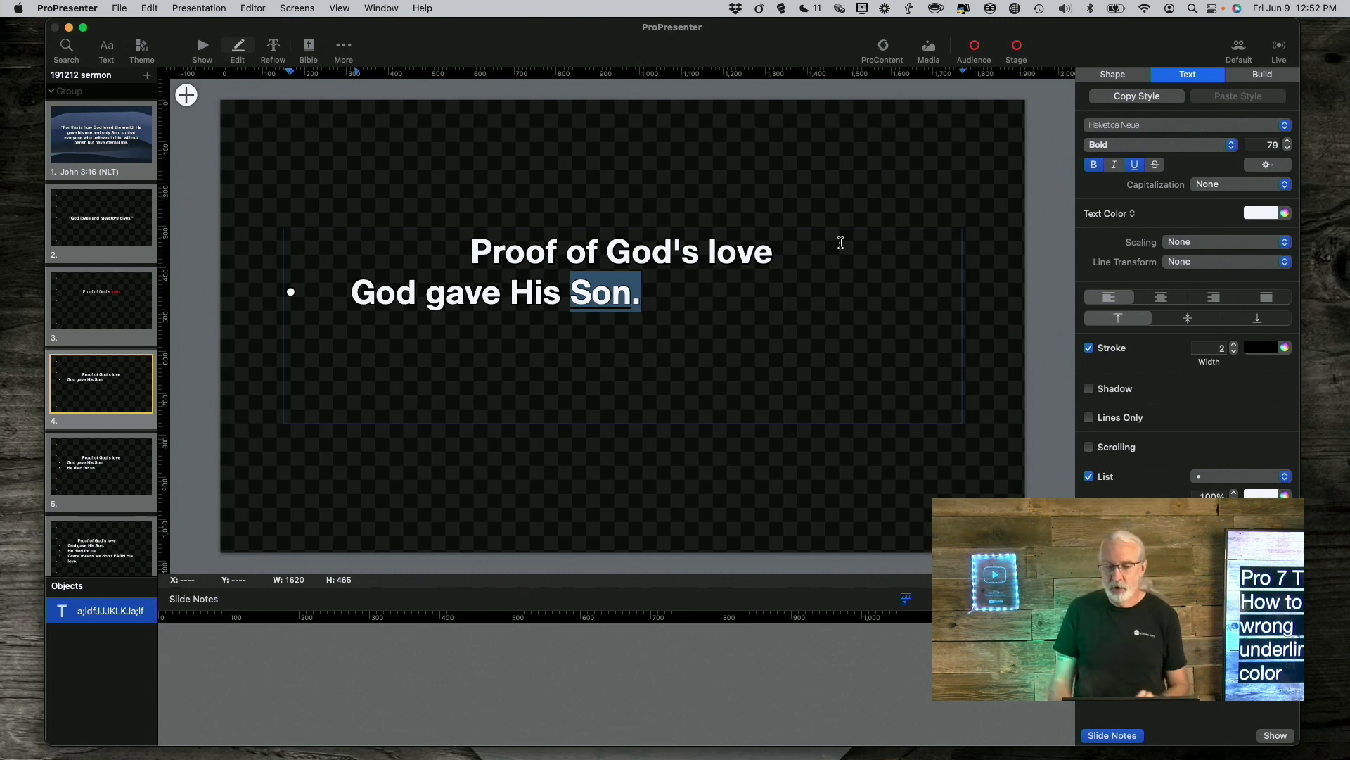
Step: Enable Custom Underline Color and try red, then lavender, settling on Snow
{"action": "left_click", "coordinate": [1268, 166]}
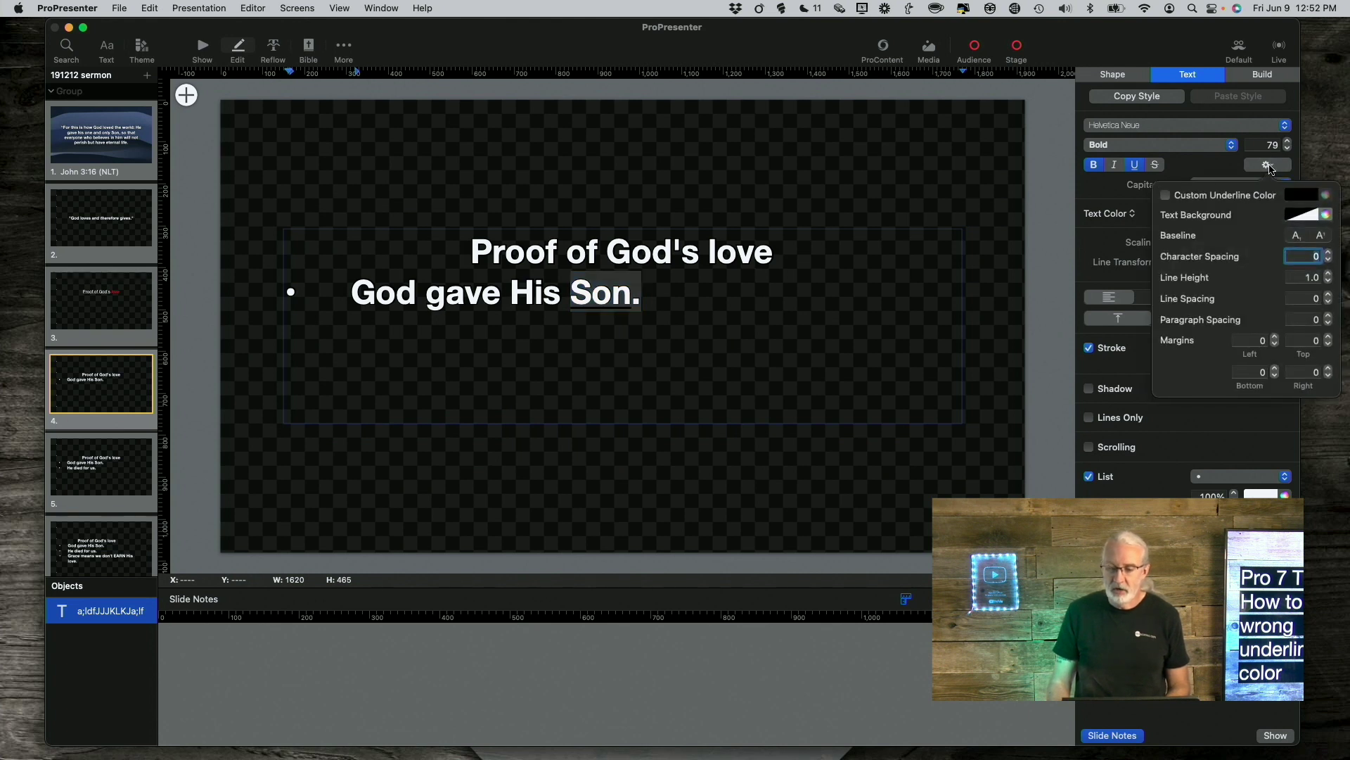
{"action": "left_click", "coordinate": [1166, 196]}
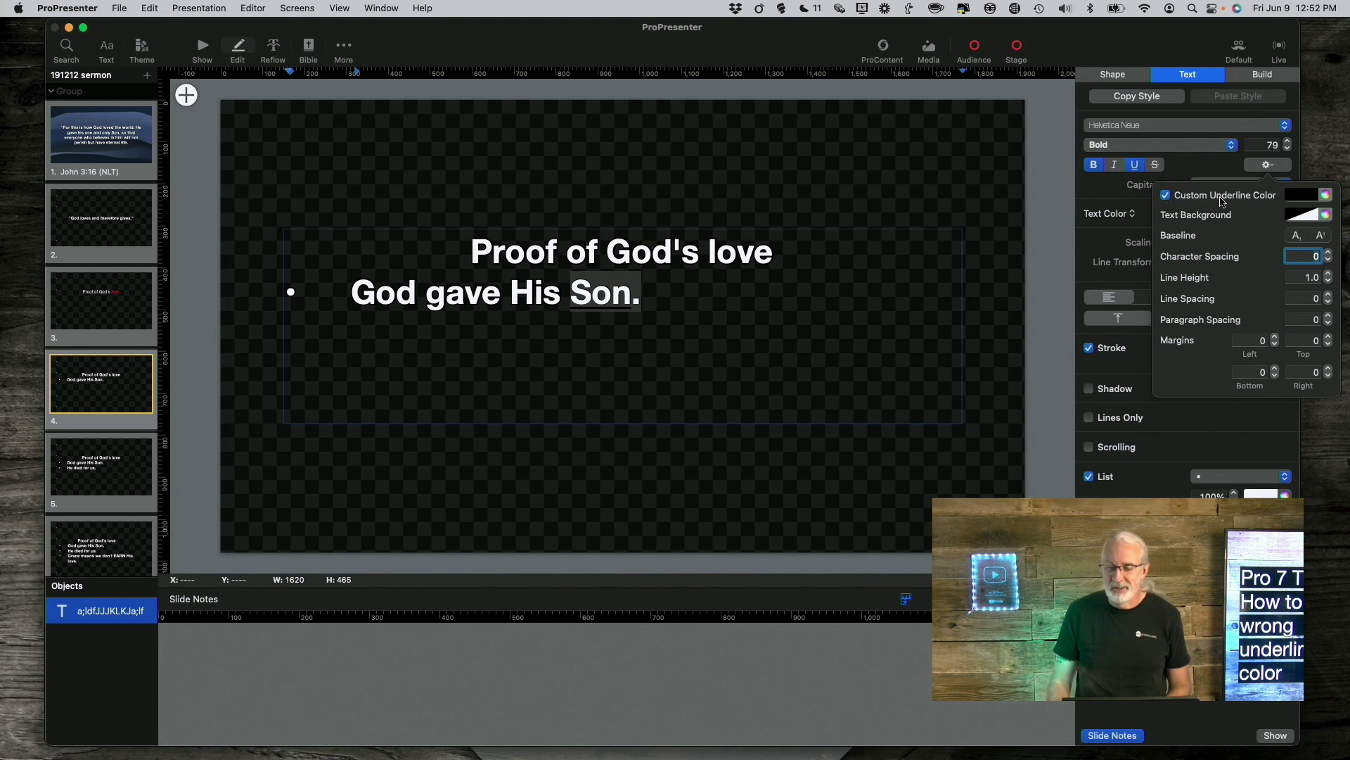
{"action": "left_click", "coordinate": [1325, 198]}
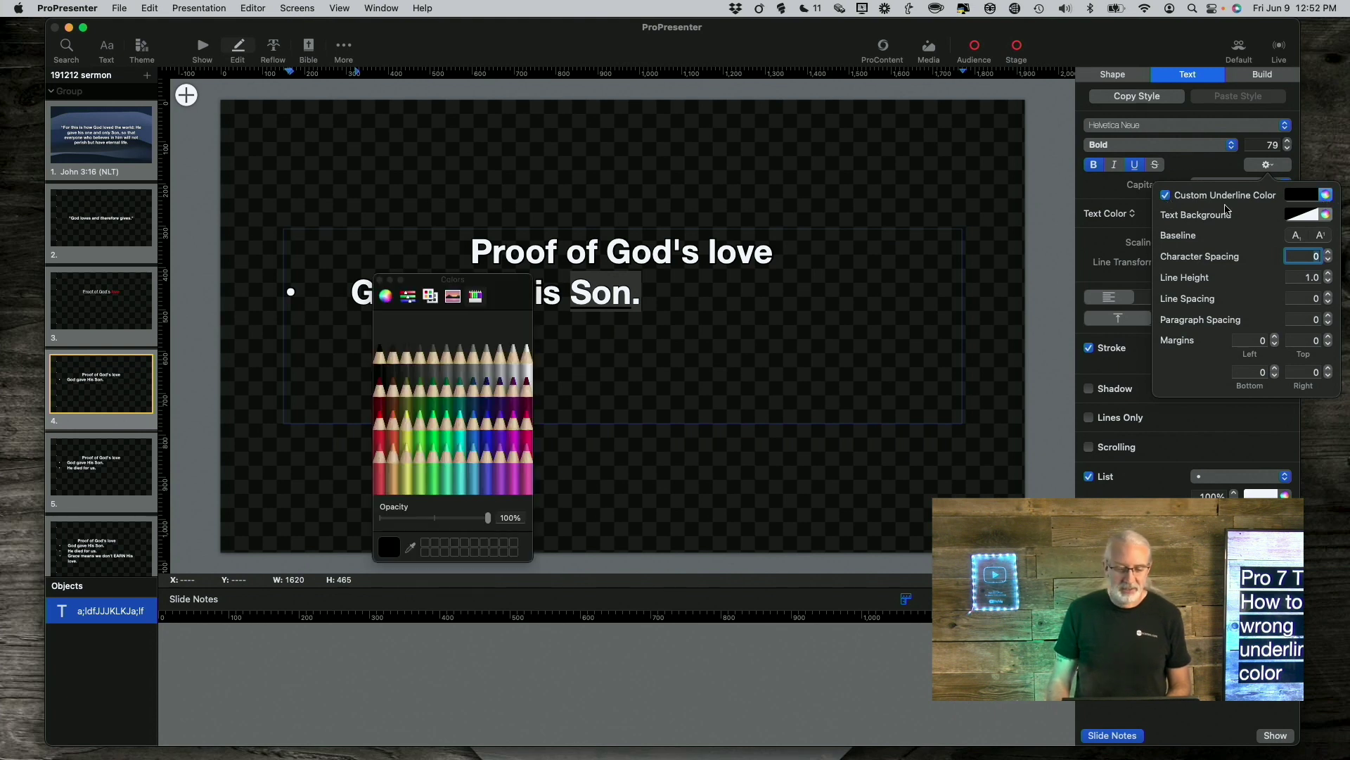
{"action": "left_click", "coordinate": [380, 413]}
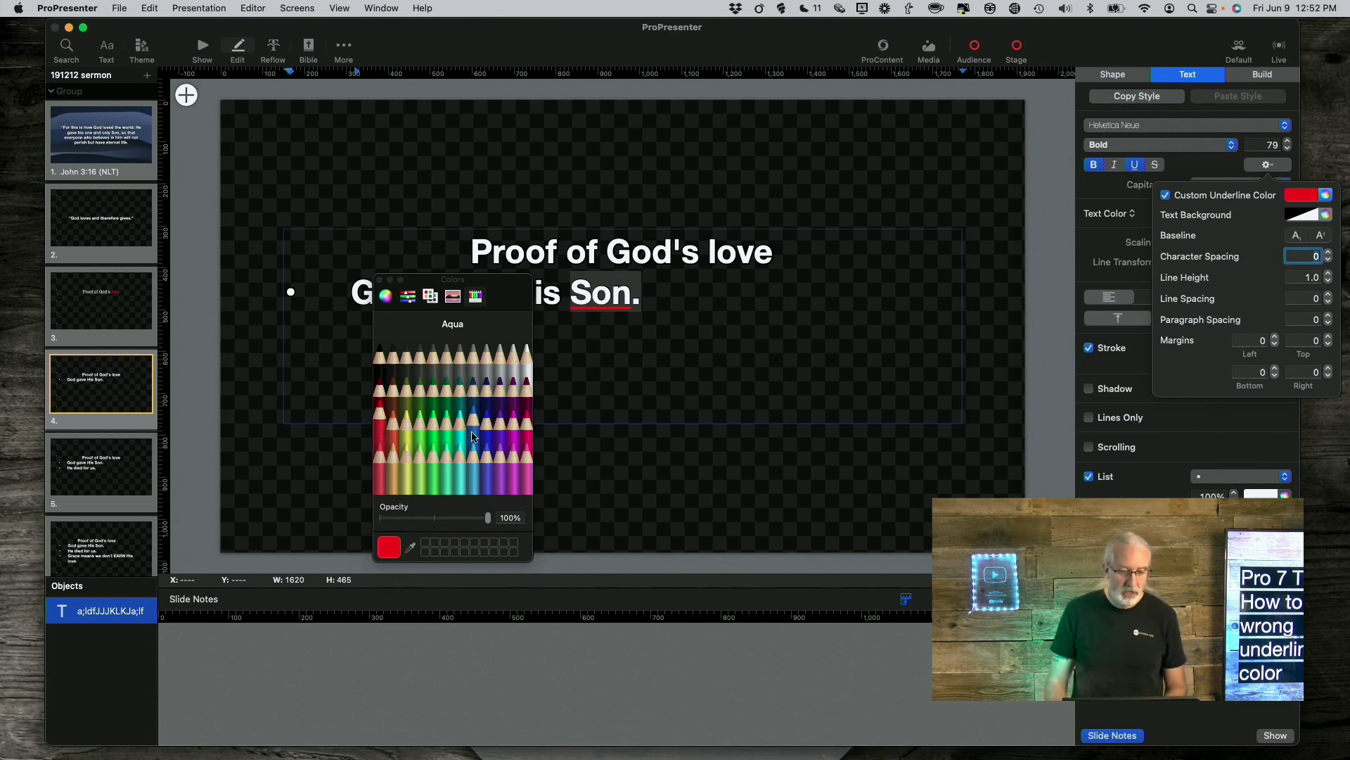
{"action": "left_click", "coordinate": [503, 461]}
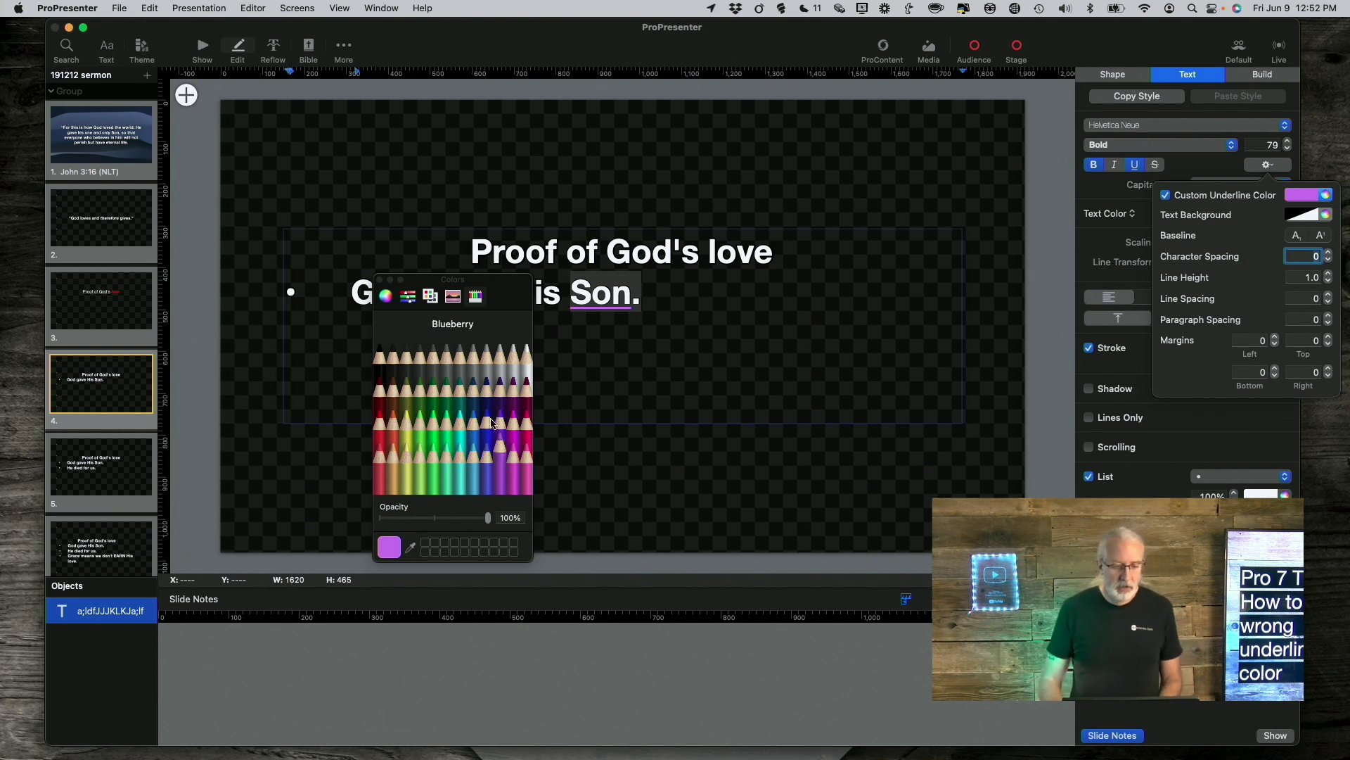
{"action": "left_click", "coordinate": [528, 364]}
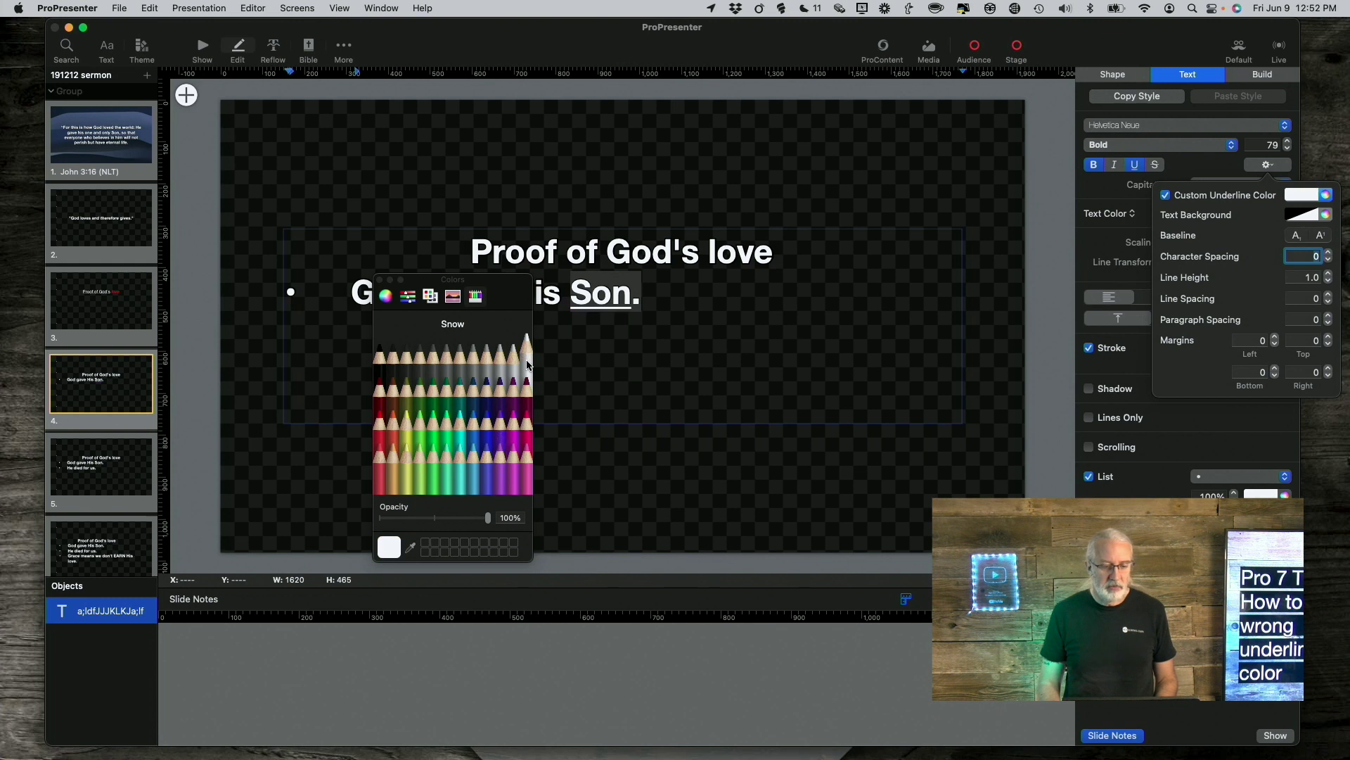
{"action": "left_click", "coordinate": [380, 281]}
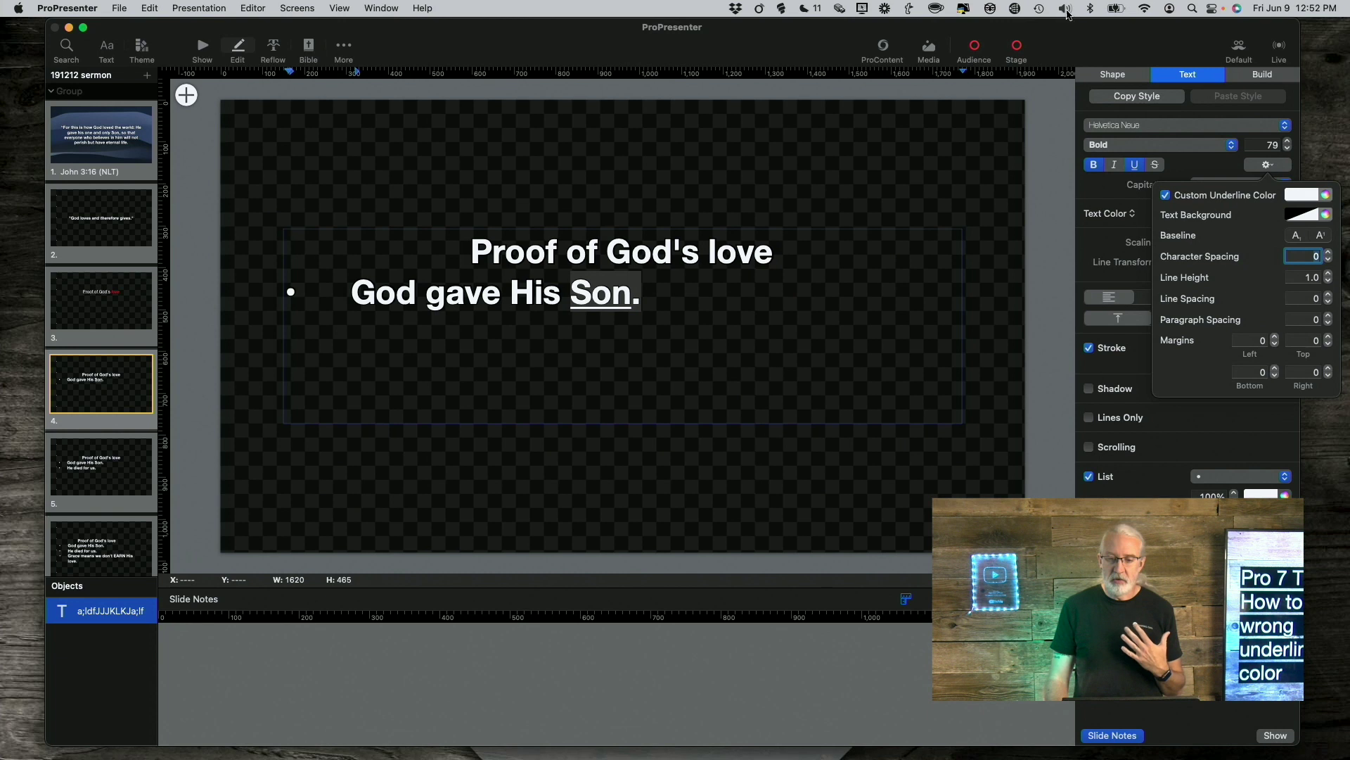
{"action": "left_click", "coordinate": [1080, 35]}
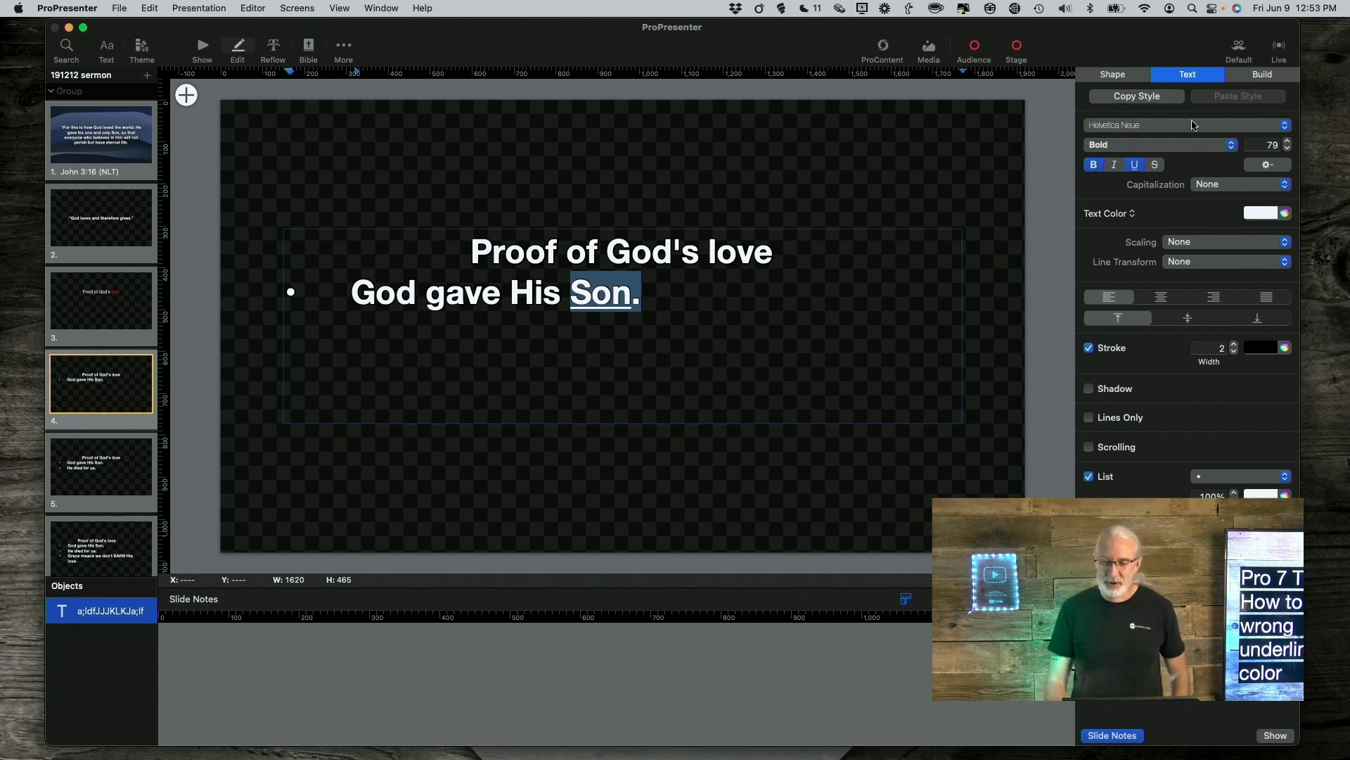
{"action": "left_click", "coordinate": [1264, 166]}
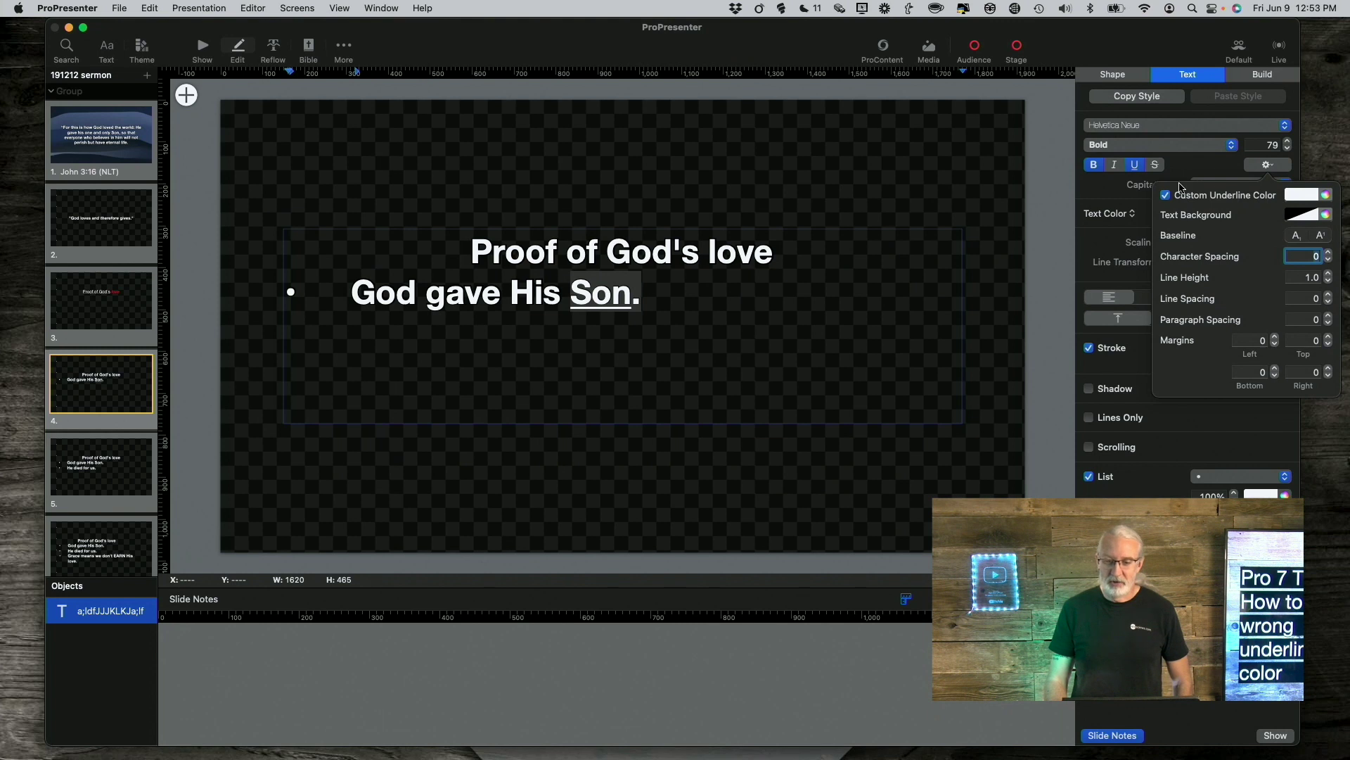
{"action": "left_click", "coordinate": [1200, 168]}
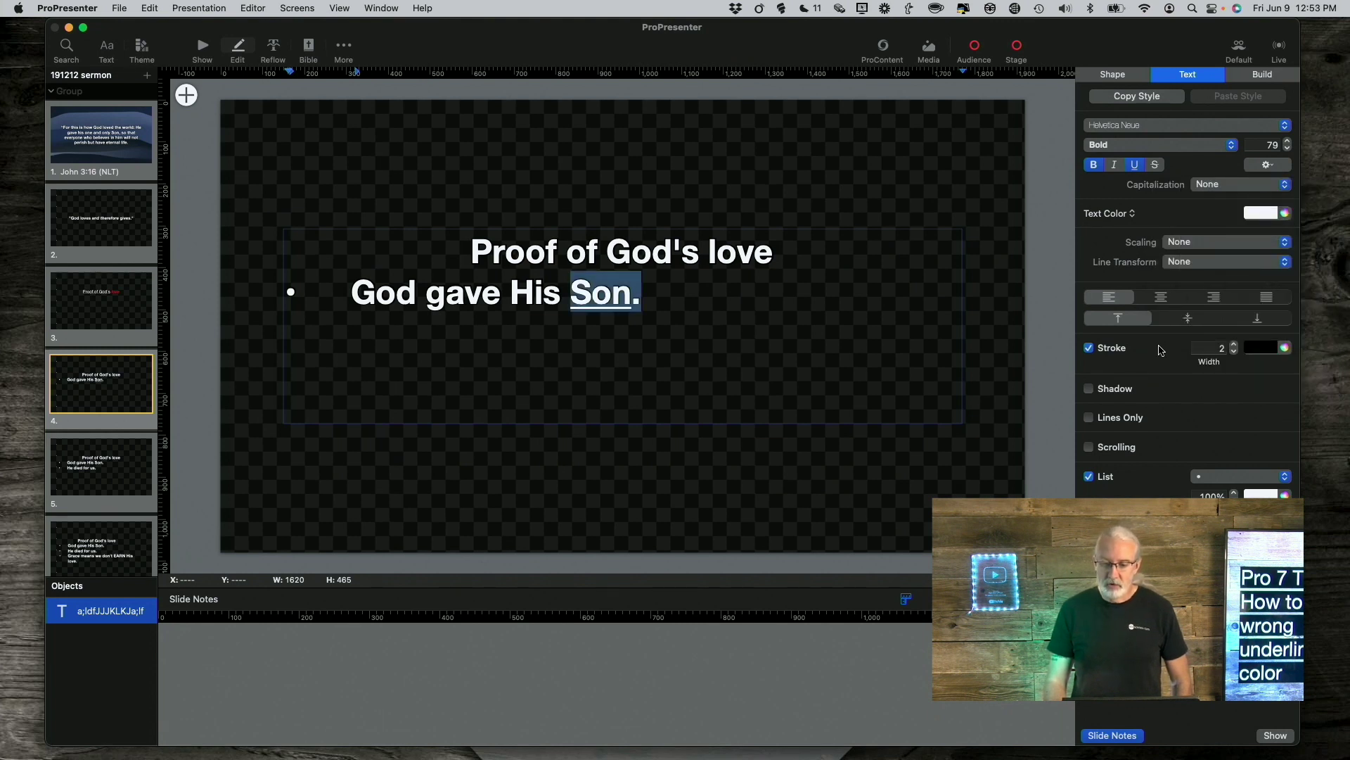
Step: Turn off the text Stroke and set the custom underline colour to red, after trying black
{"action": "left_click", "coordinate": [1089, 348]}
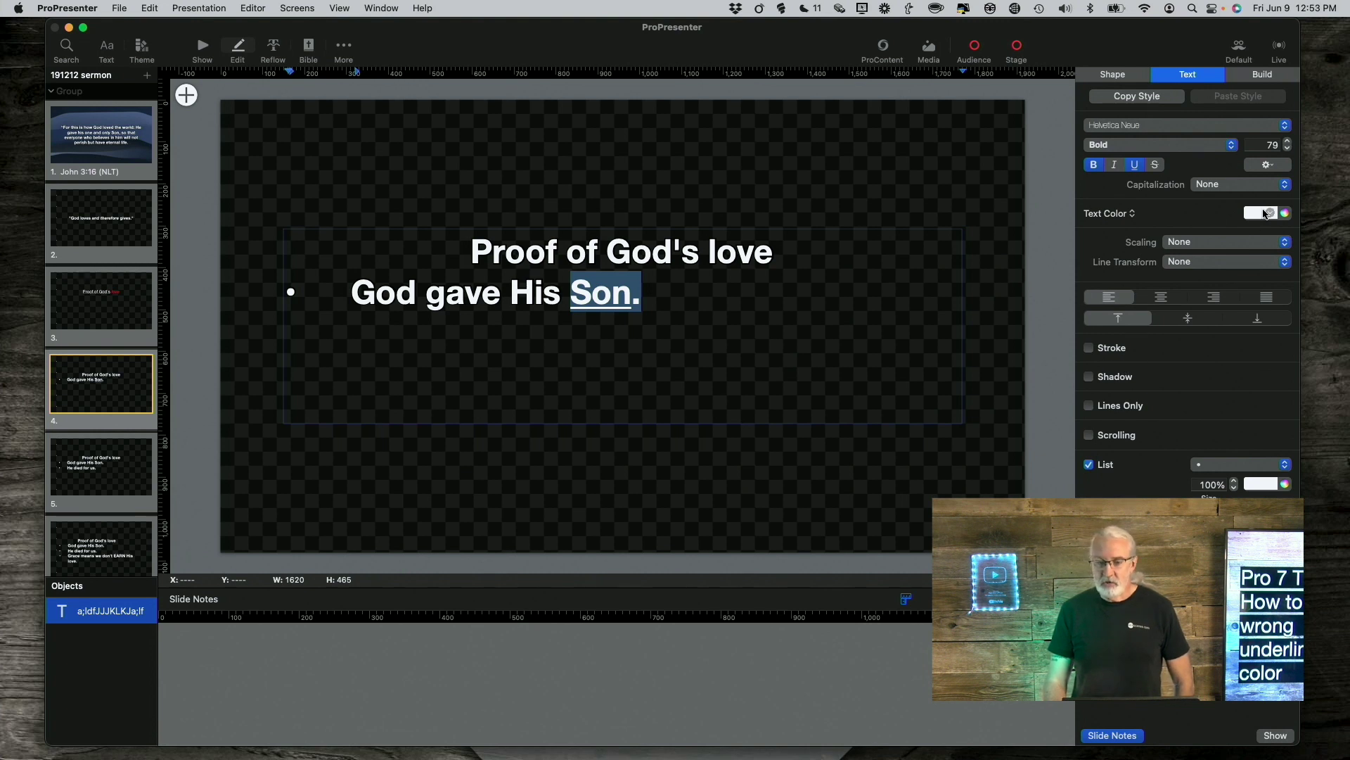
{"action": "left_click", "coordinate": [1272, 167]}
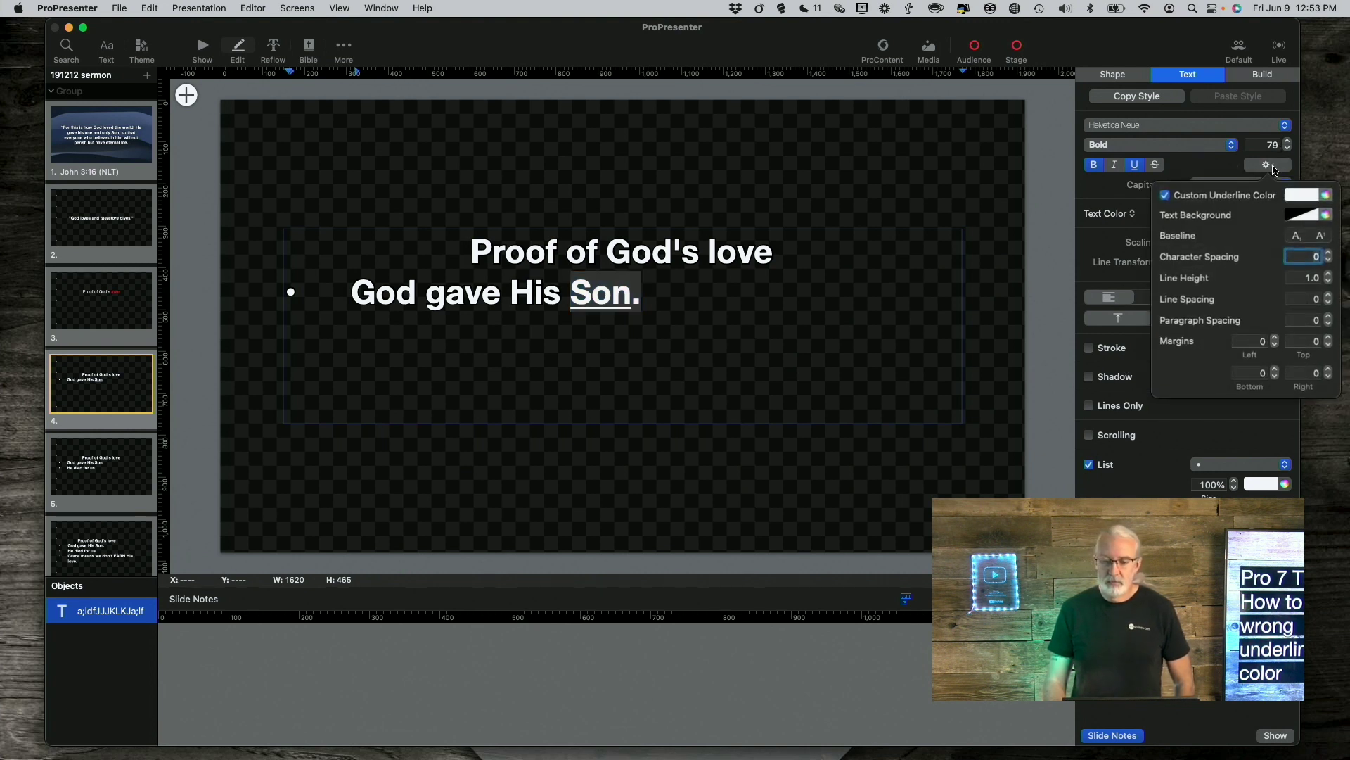
{"action": "left_click", "coordinate": [1310, 198]}
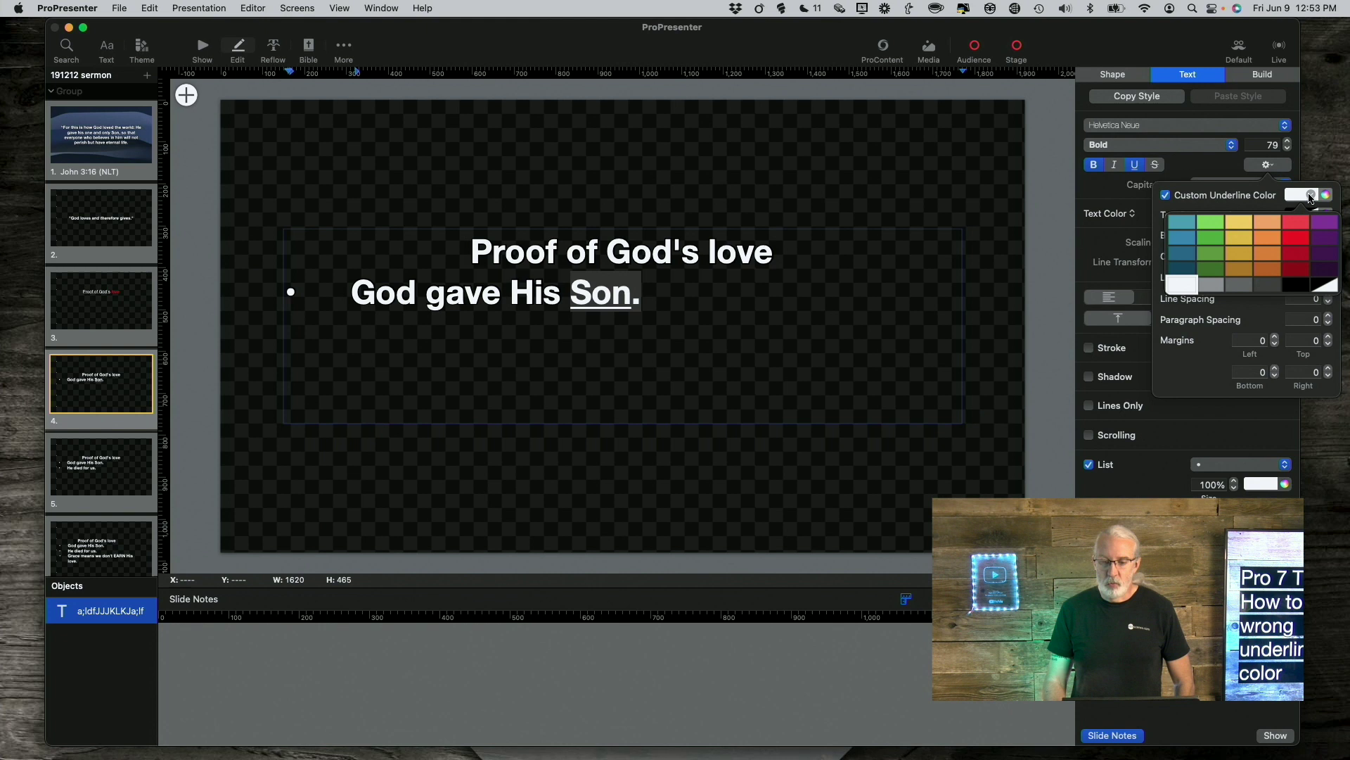
{"action": "left_click", "coordinate": [1296, 285]}
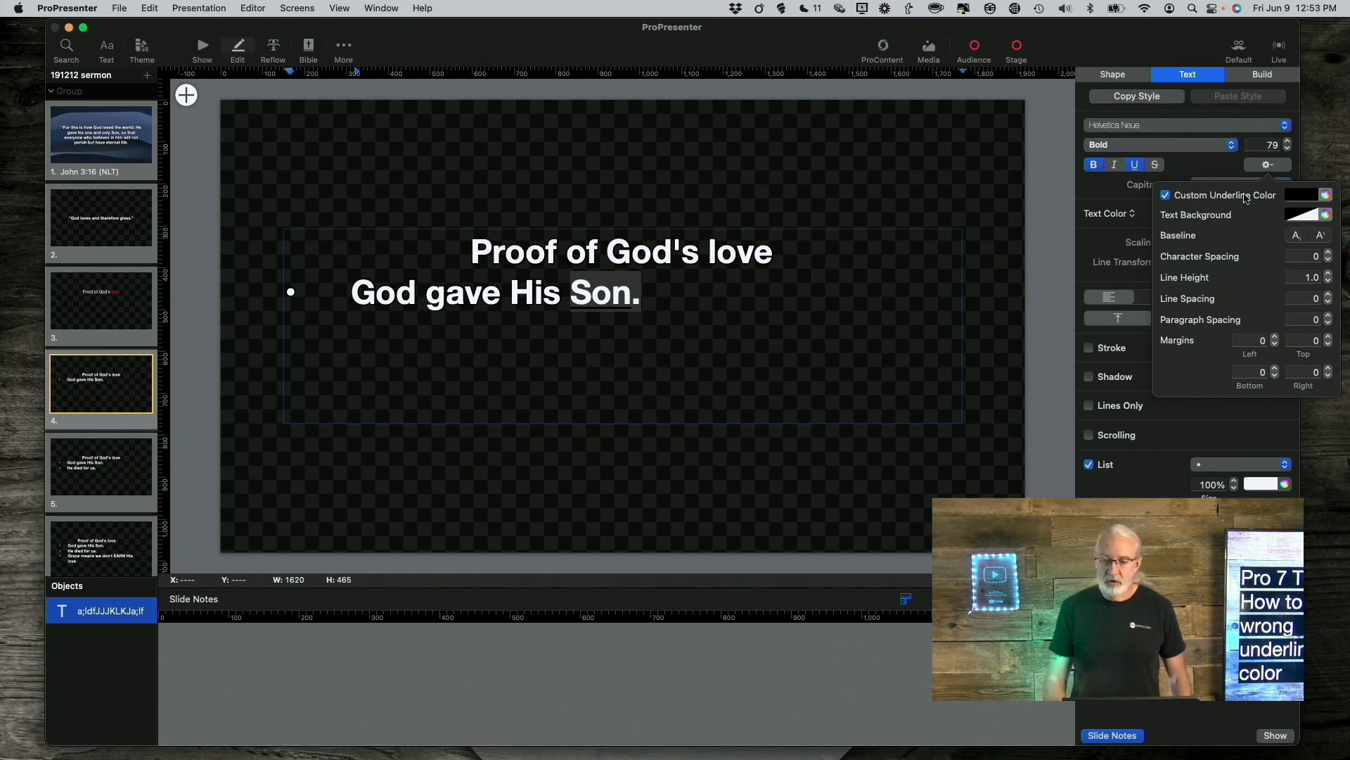
{"action": "left_click", "coordinate": [1310, 198]}
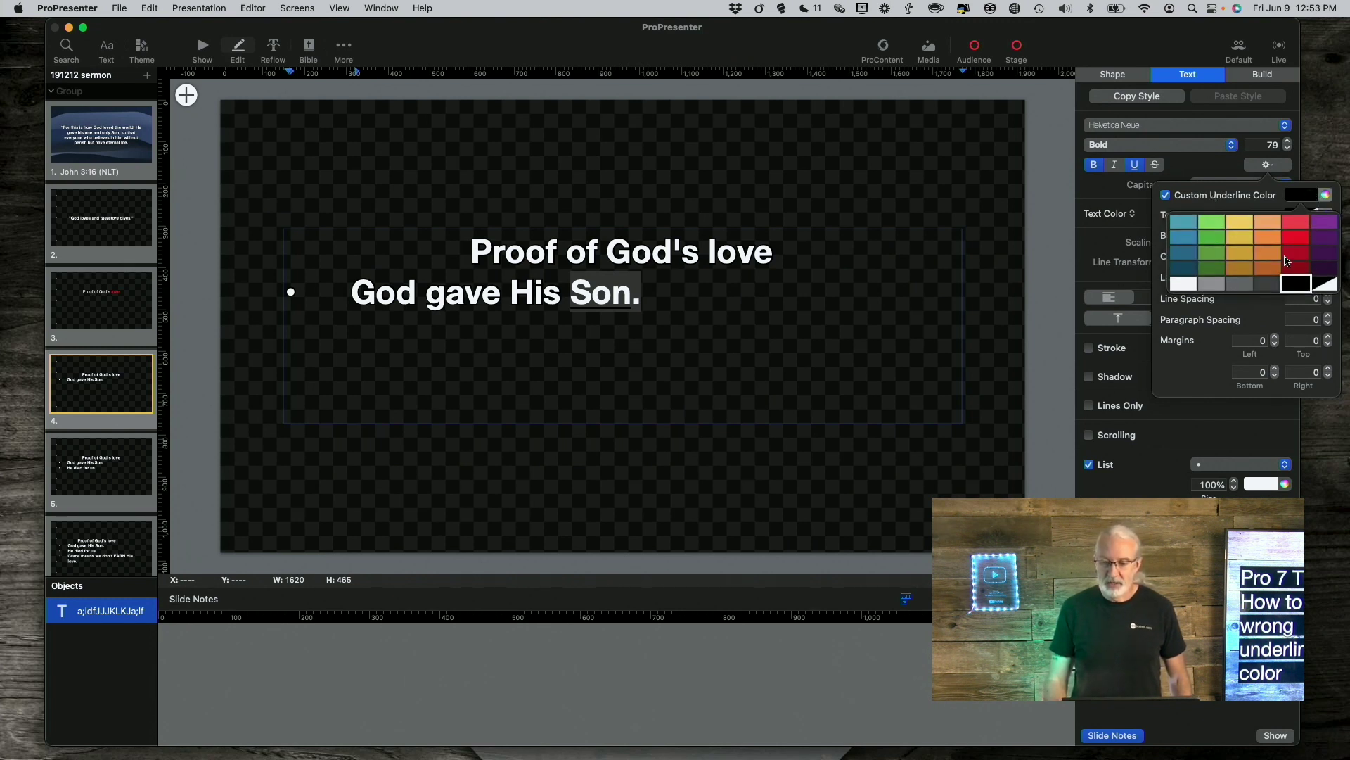
{"action": "left_click", "coordinate": [1293, 252]}
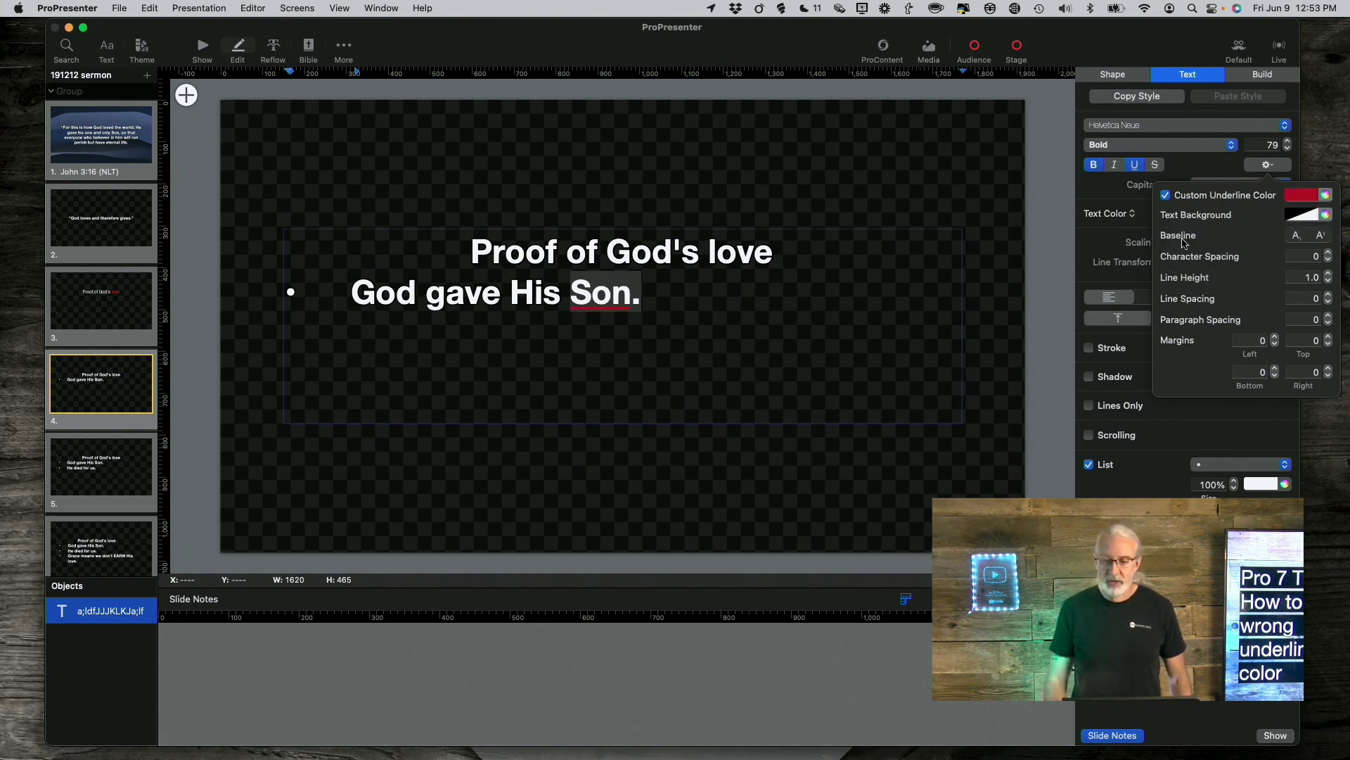
{"action": "left_click", "coordinate": [1103, 188]}
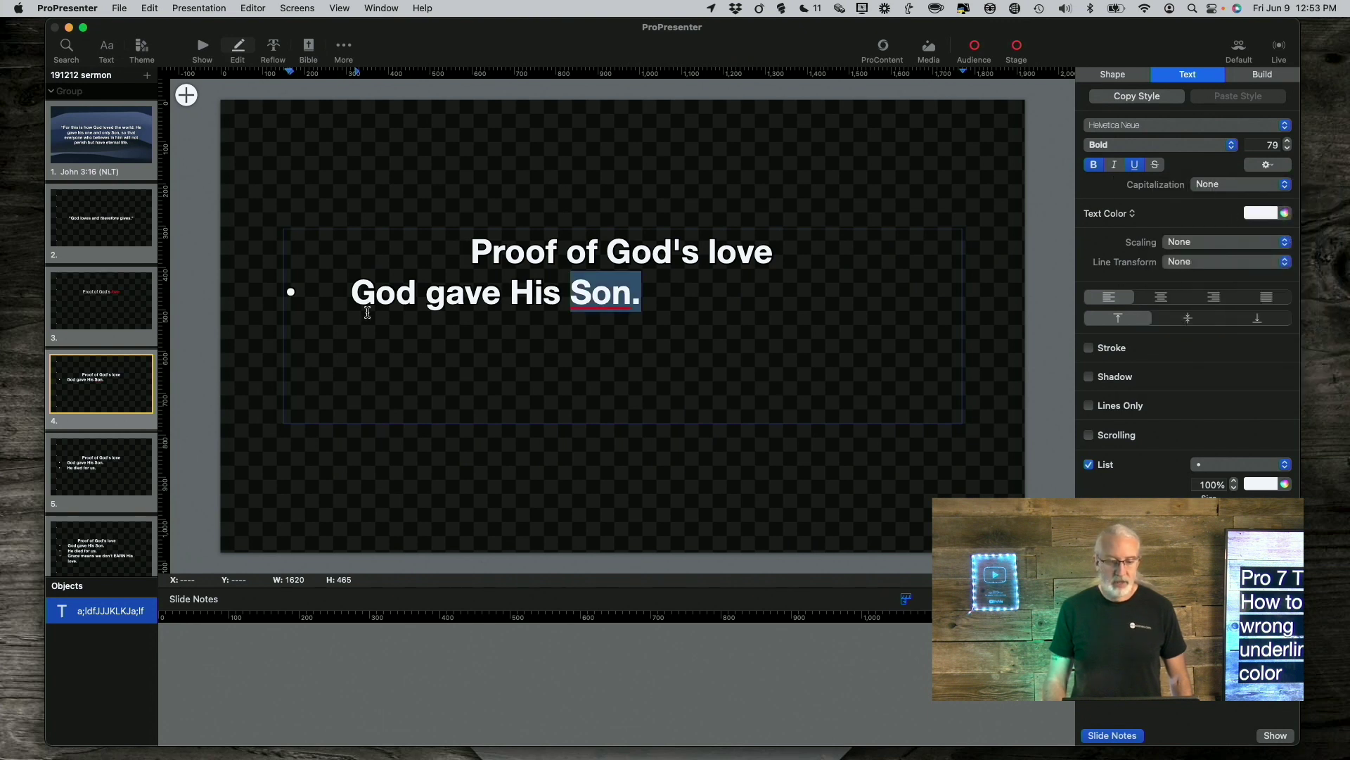